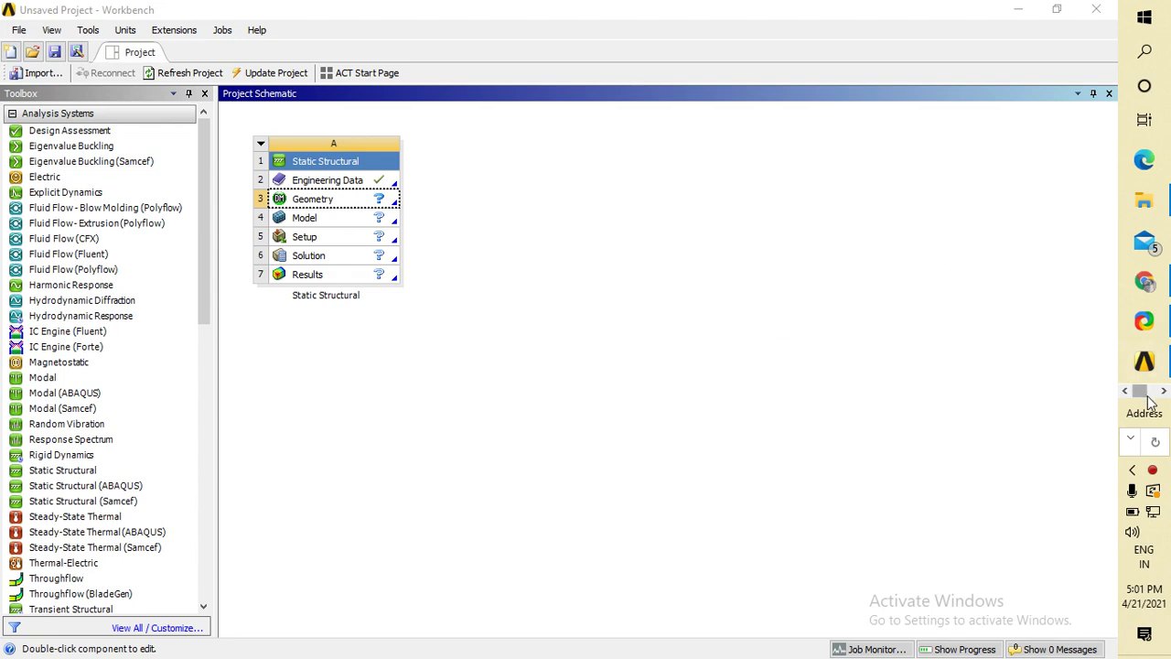
Check DesignModeler's default yellow-green graphics background, then go back to the Workbench project schematic
left_click(1163, 390)
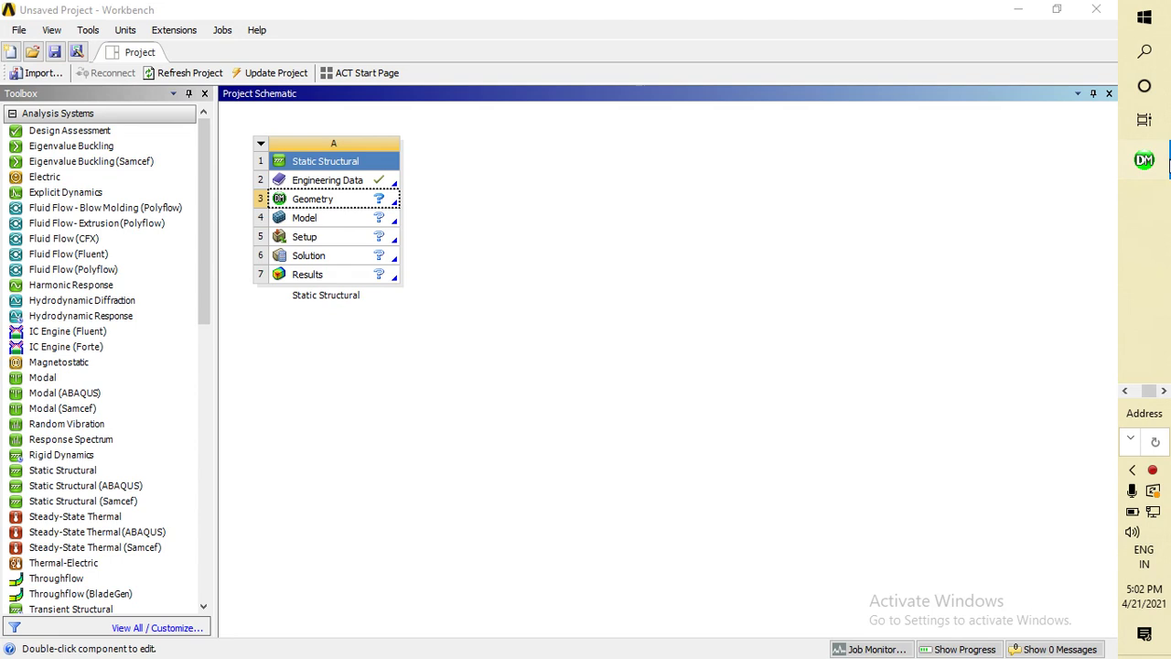
left_click(1167, 170)
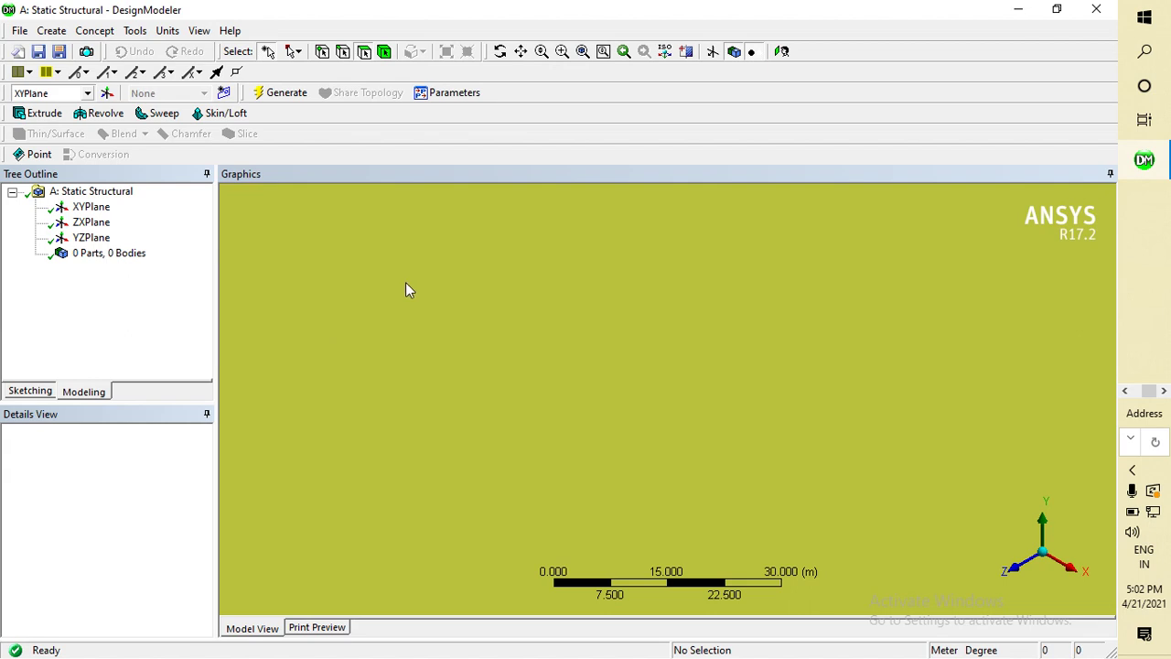
left_click(1133, 390)
left_click(1144, 361)
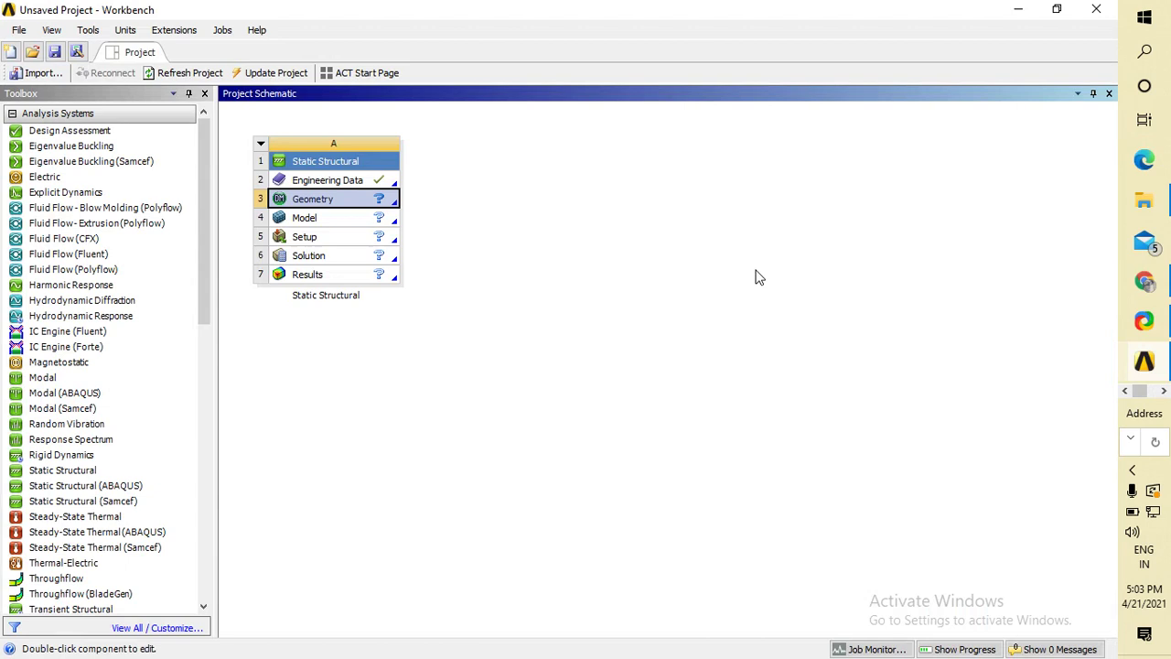
left_click(1163, 390)
left_click(1144, 159)
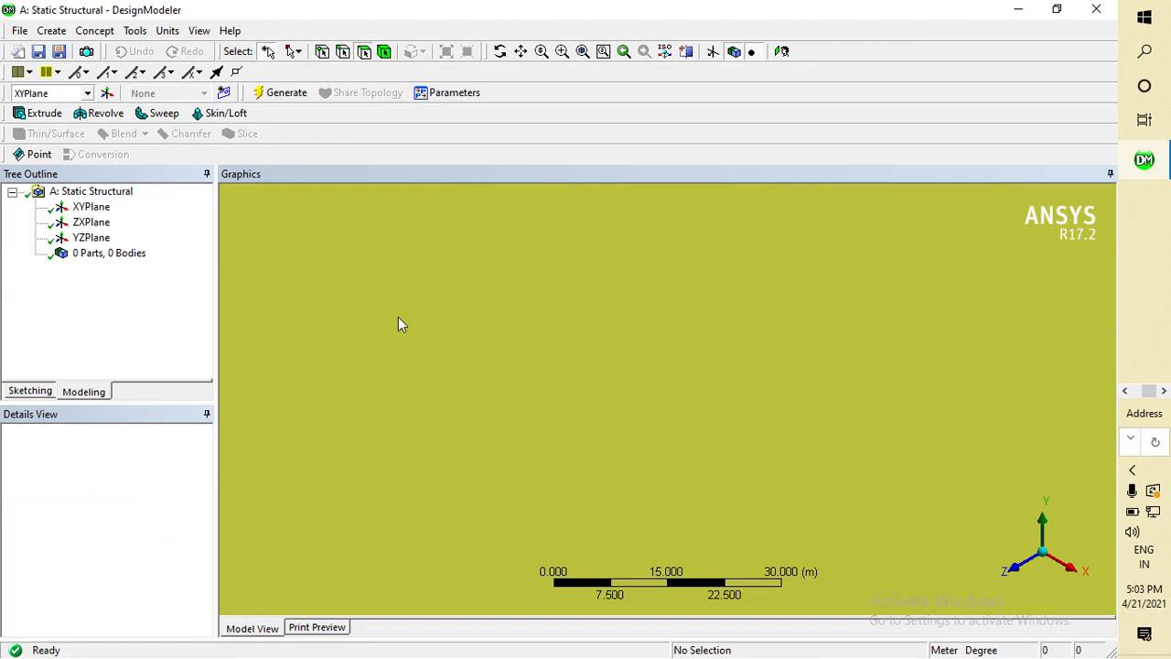
left_click(1125, 390)
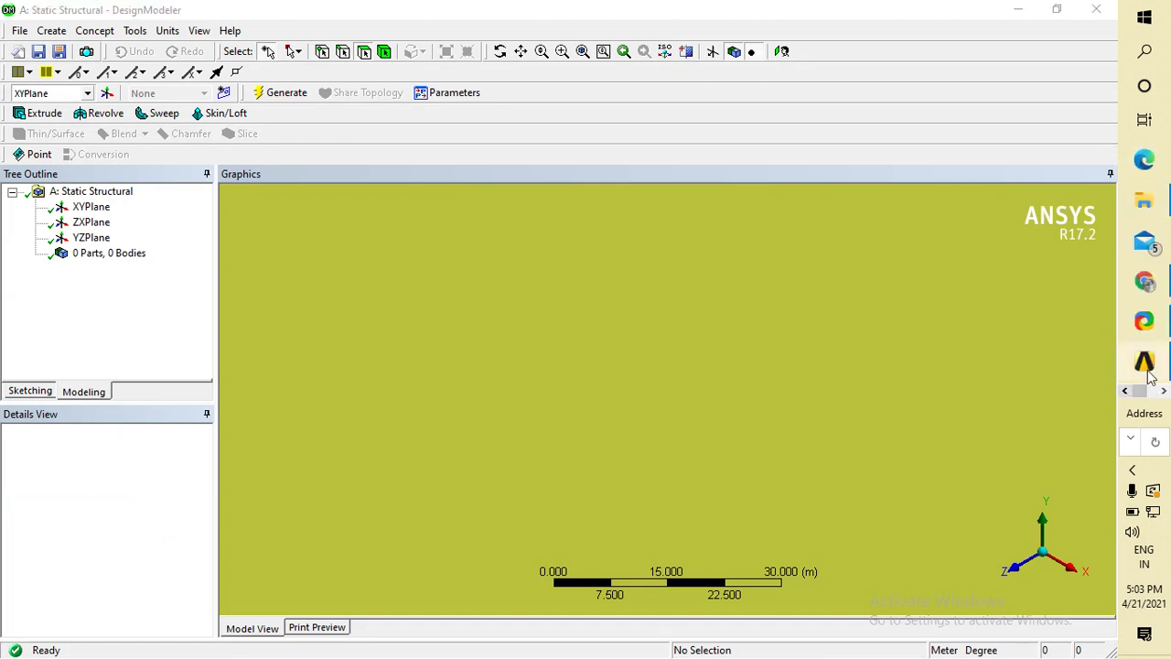
left_click(1146, 368)
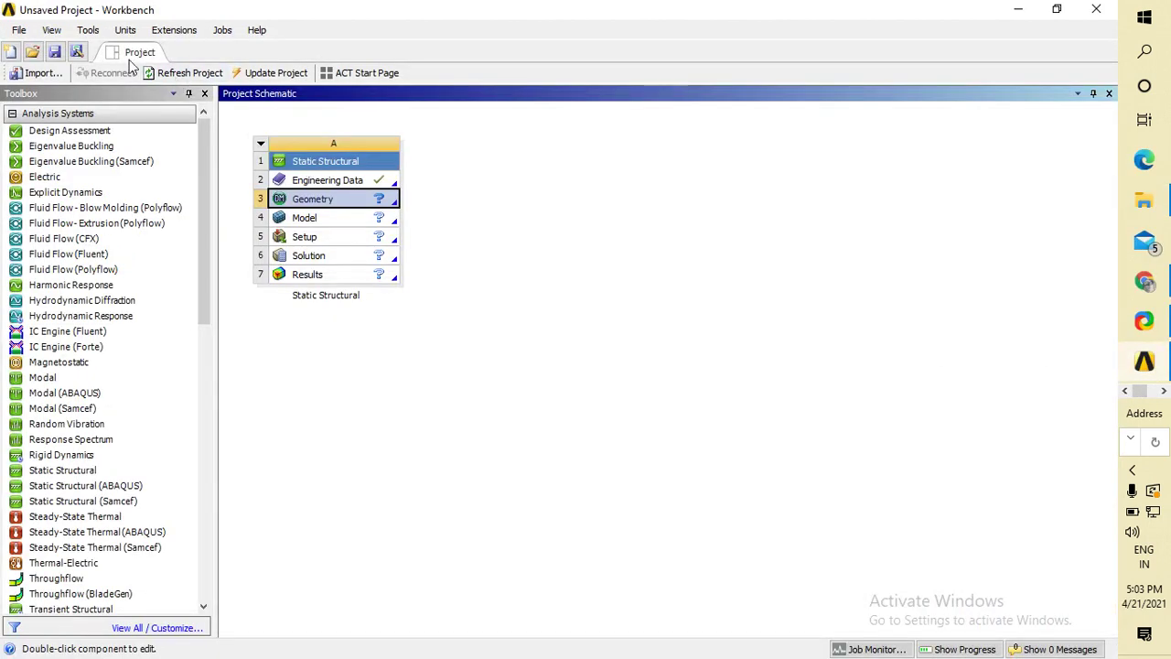
In Tools > Options > Appearance, set the background colour to light pink (255, 128, 128)
left_click(88, 30)
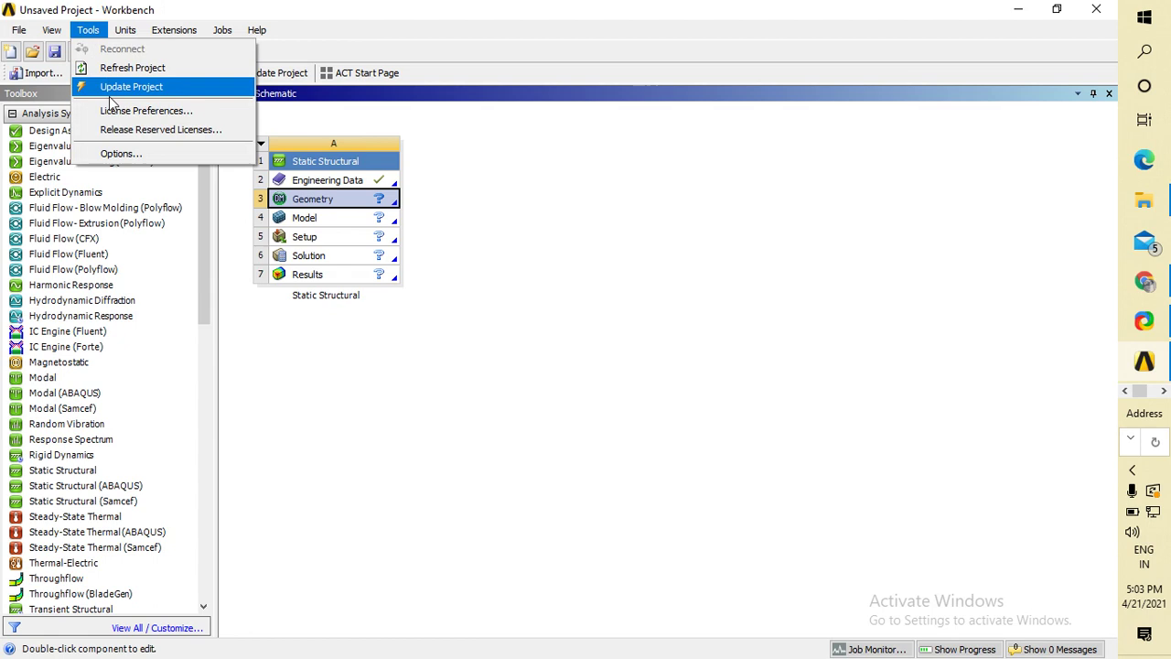
left_click(117, 155)
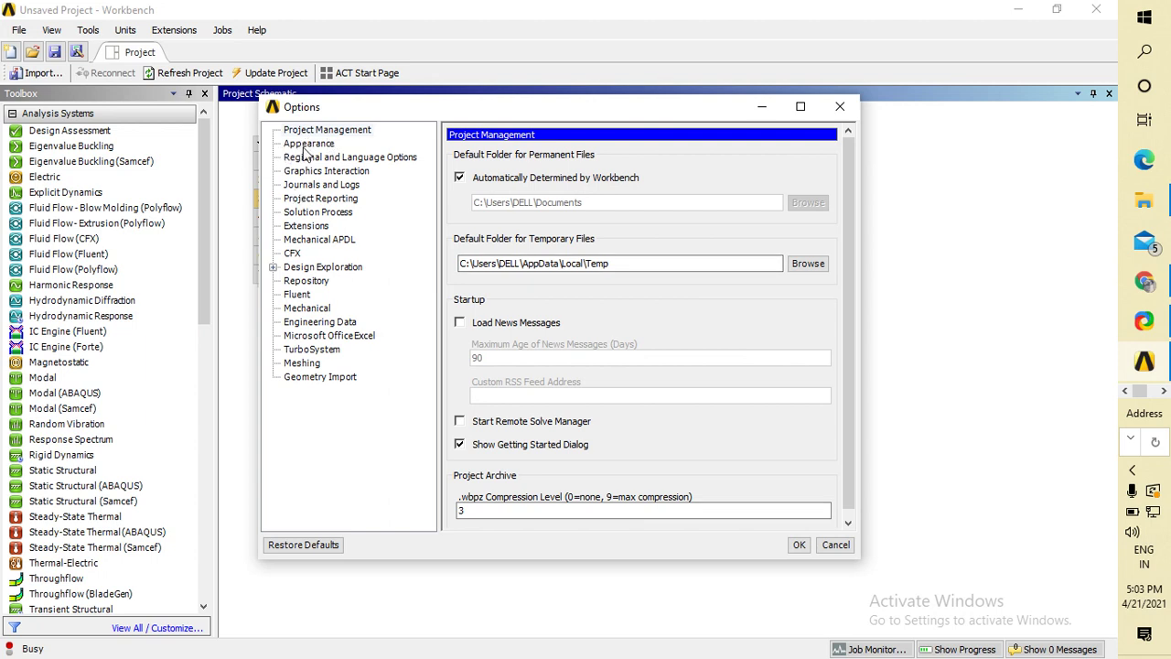
left_click(306, 147)
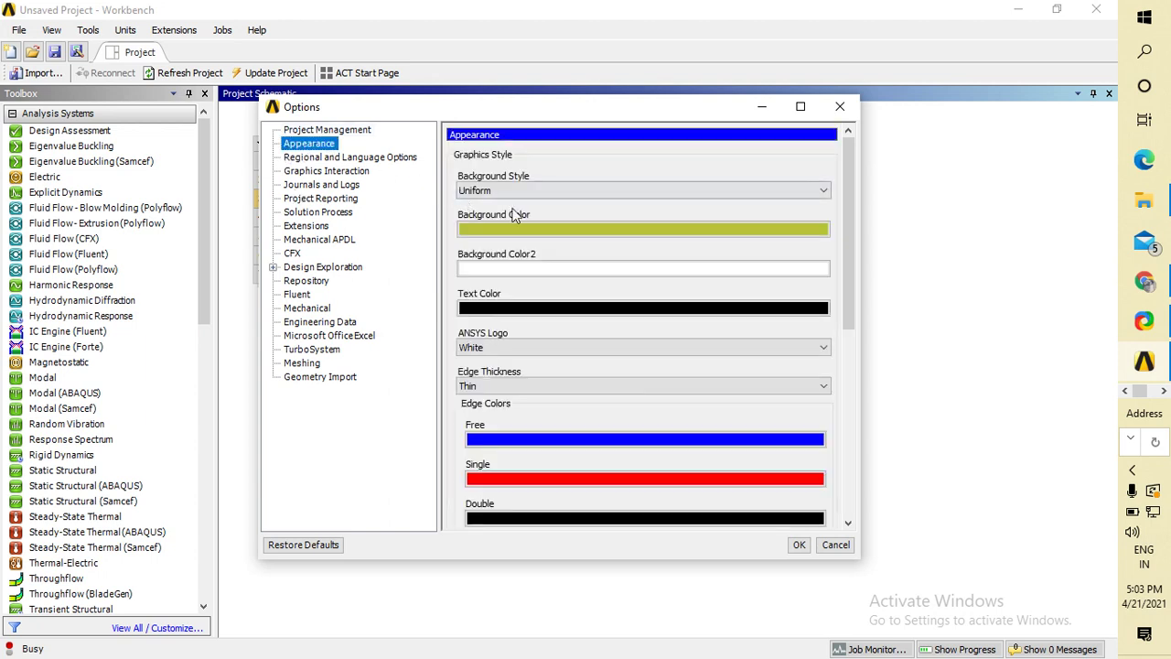
left_click(493, 232)
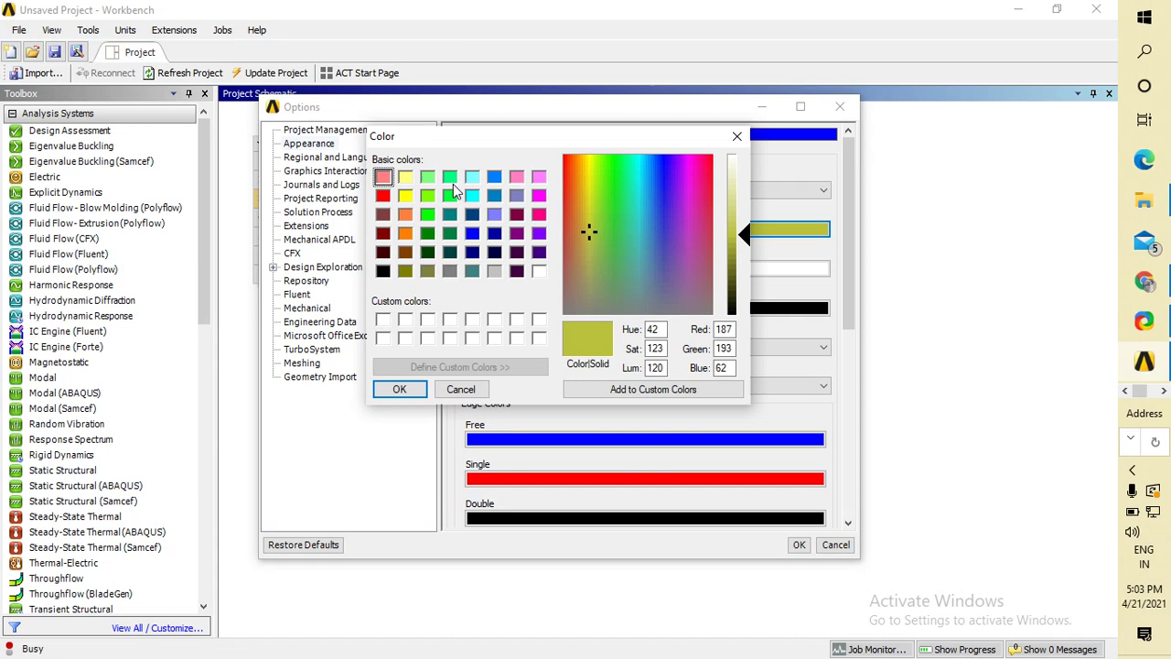
left_click(382, 178)
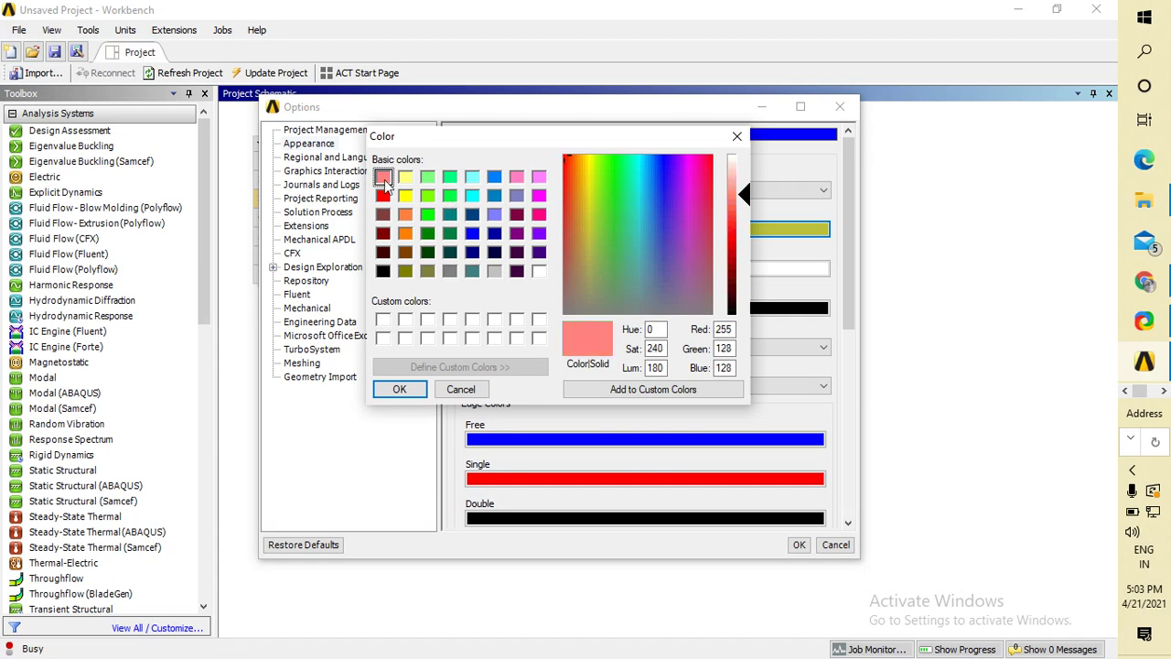
left_click(449, 178)
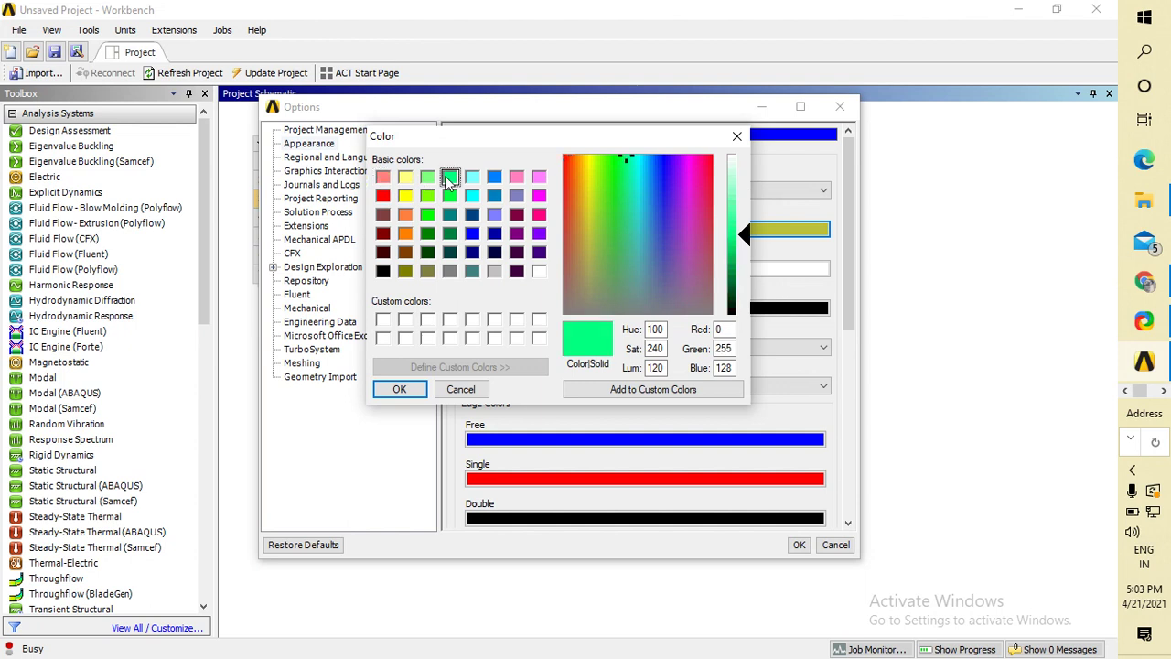
left_click(471, 178)
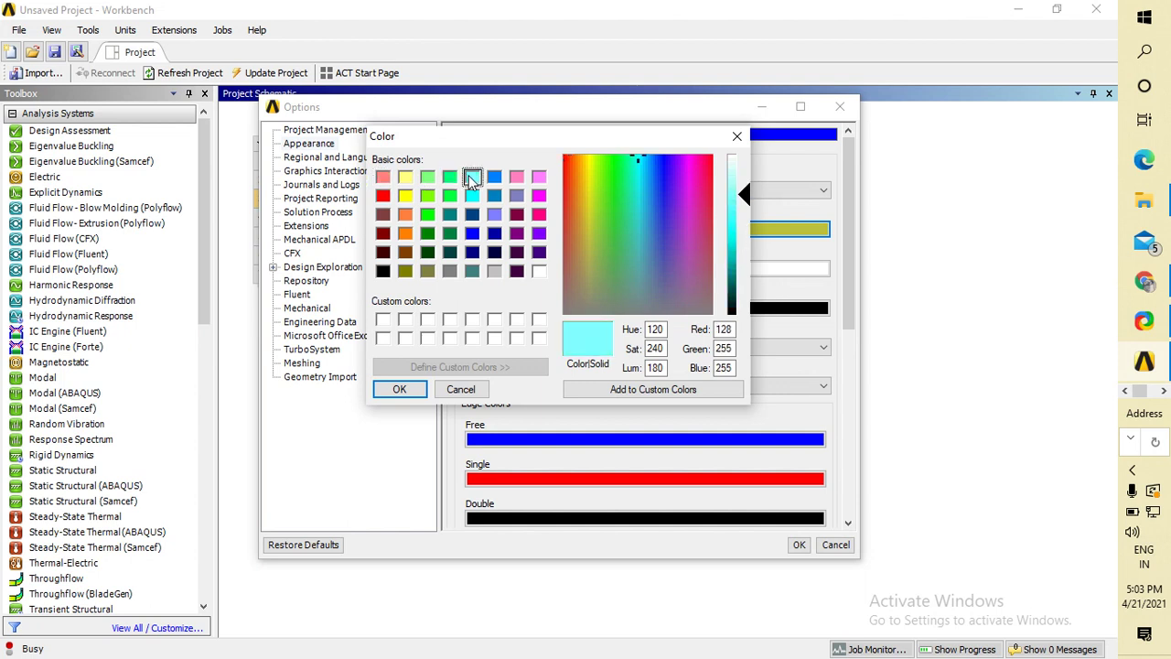
left_click(382, 177)
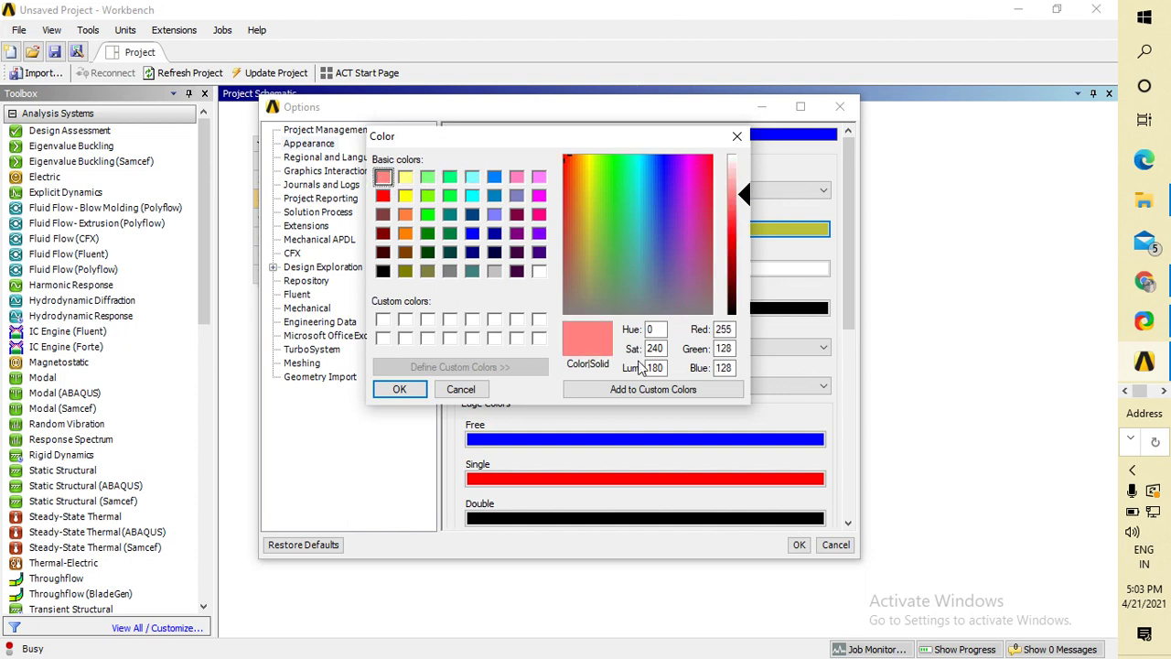
left_click(801, 549)
left_click(409, 391)
Set the background style to Diagonal Gradient and apply the options
left_click(481, 190)
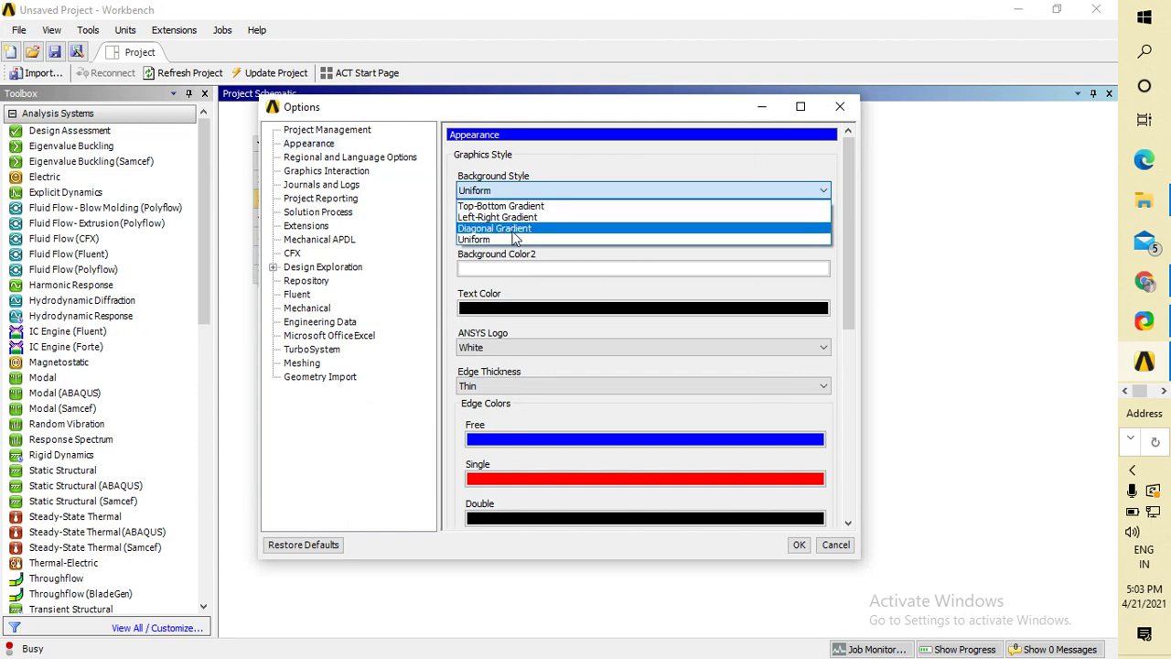
left_click(511, 230)
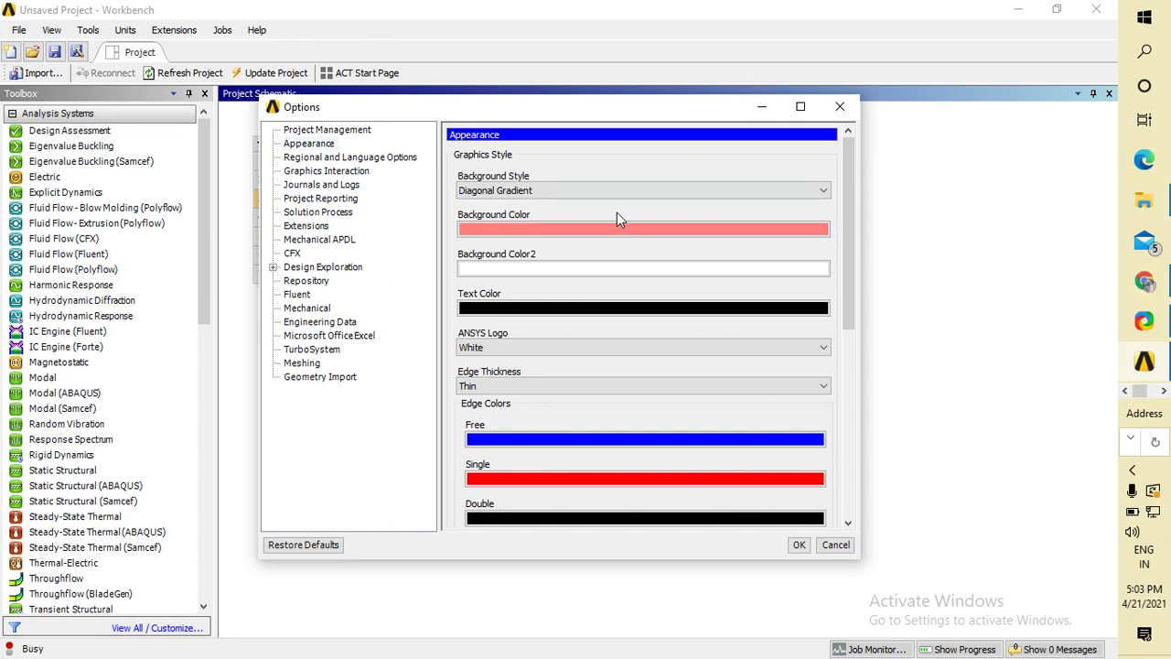
left_click(792, 547)
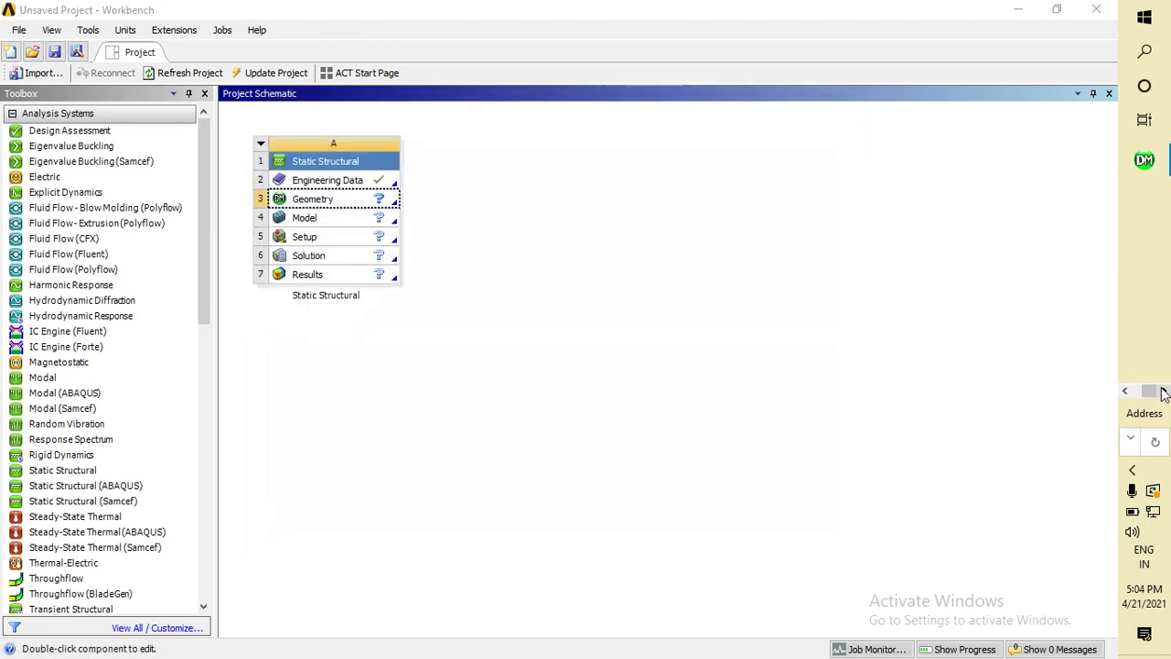
View the pink-to-white gradient in DesignModeler, then switch back to the Workbench project window
left_click(1142, 160)
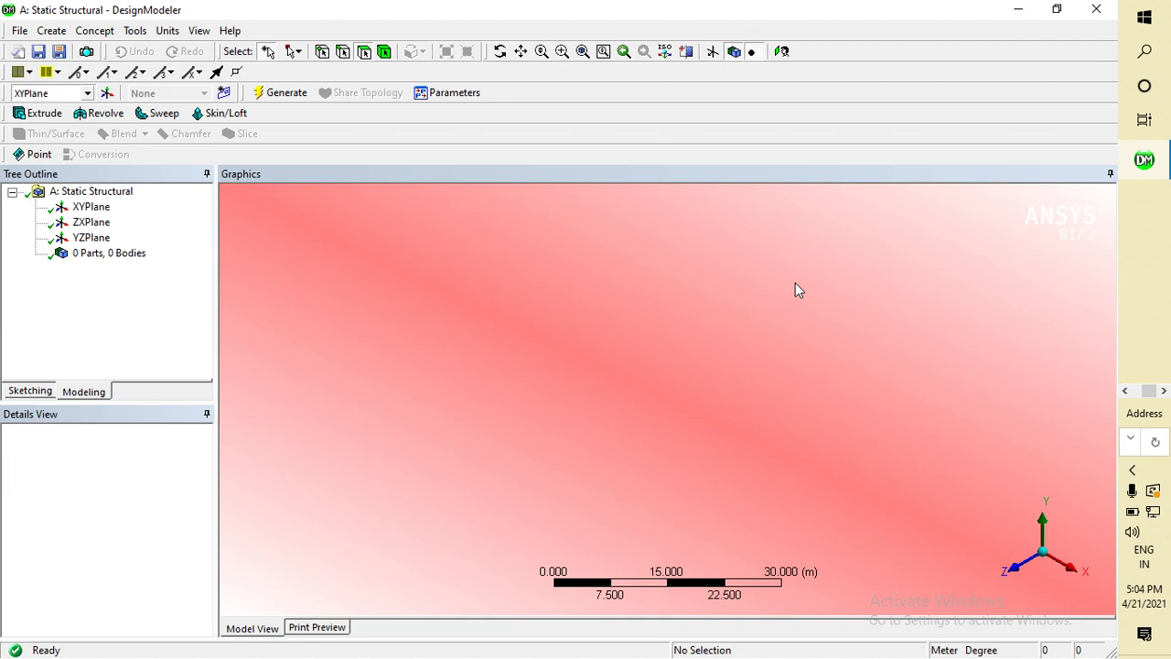
left_click(1126, 390)
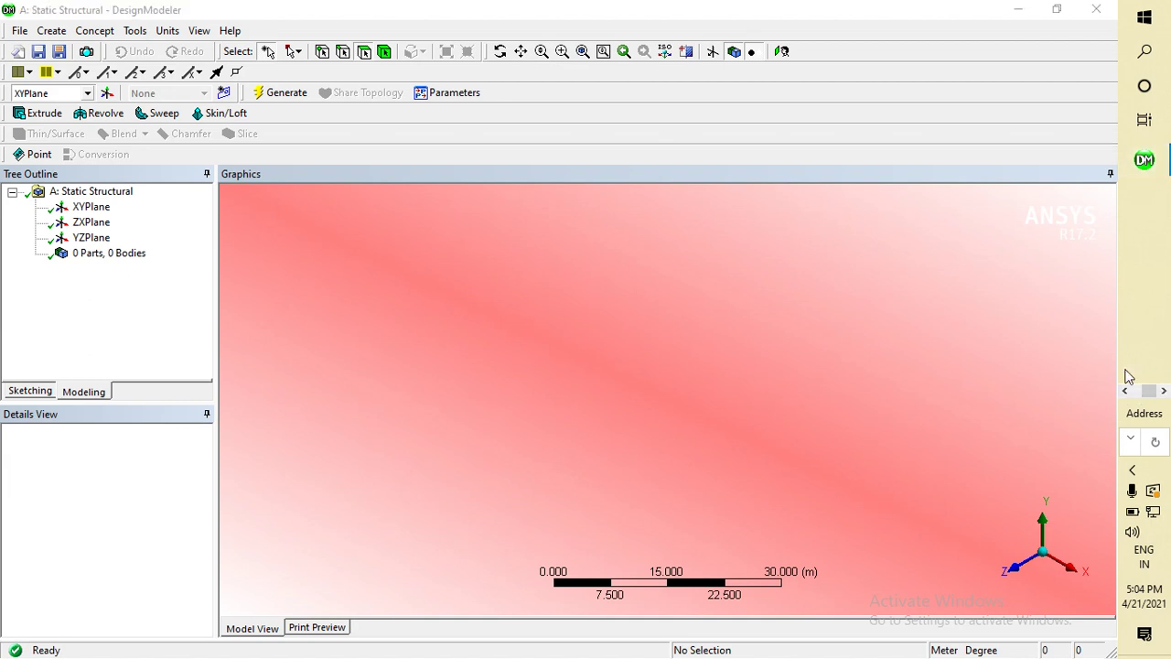
left_click(1148, 364)
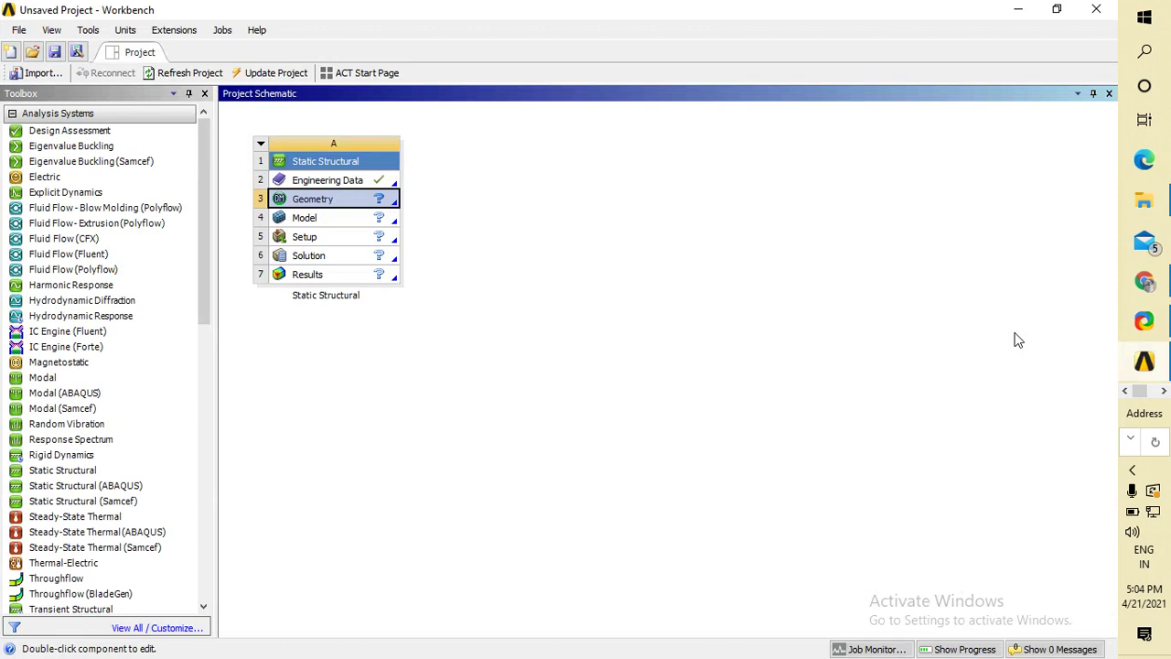
In the Appearance options, change the background colour to light cyan (128, 255, 255)
left_click(125, 29)
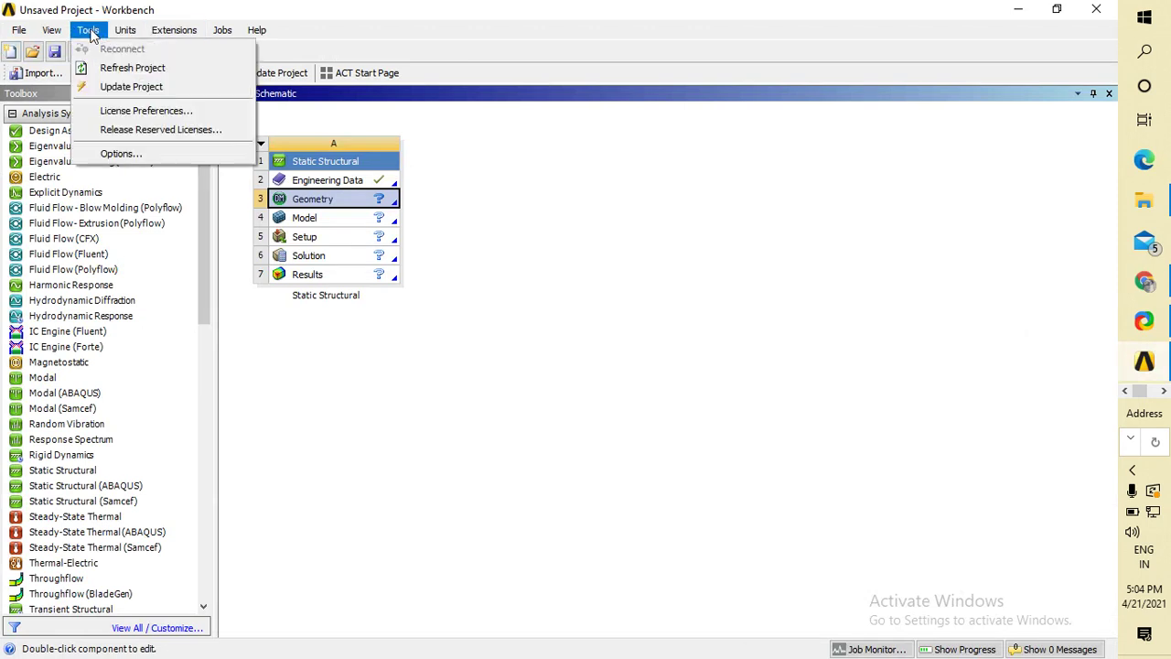
left_click(77, 50)
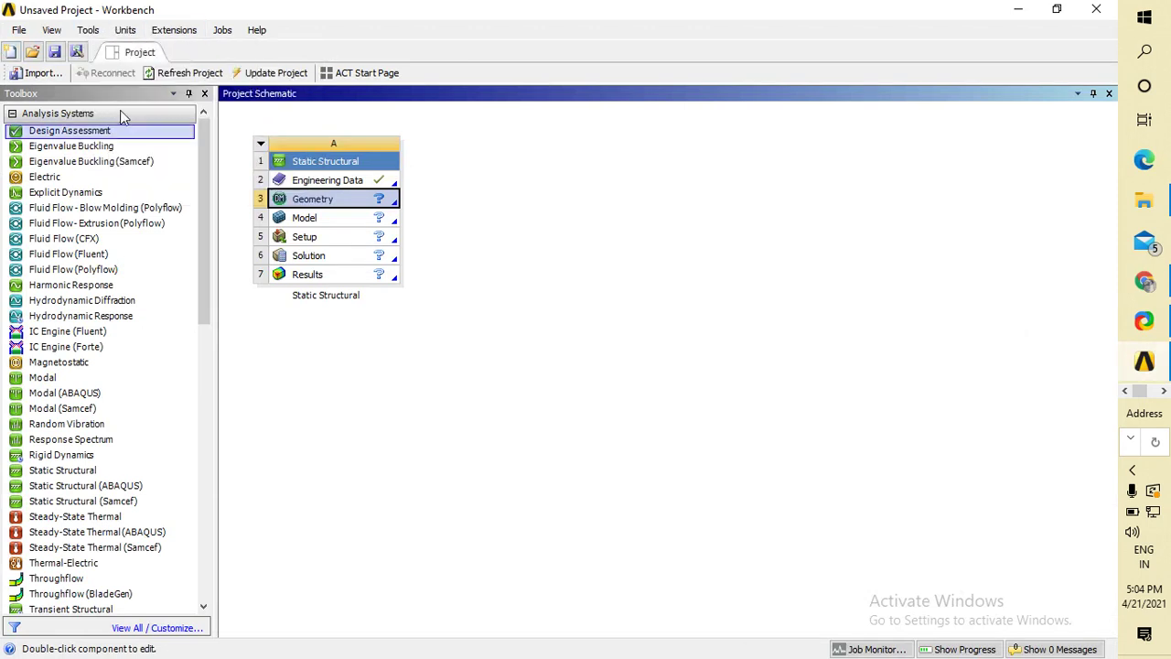
left_click(89, 30)
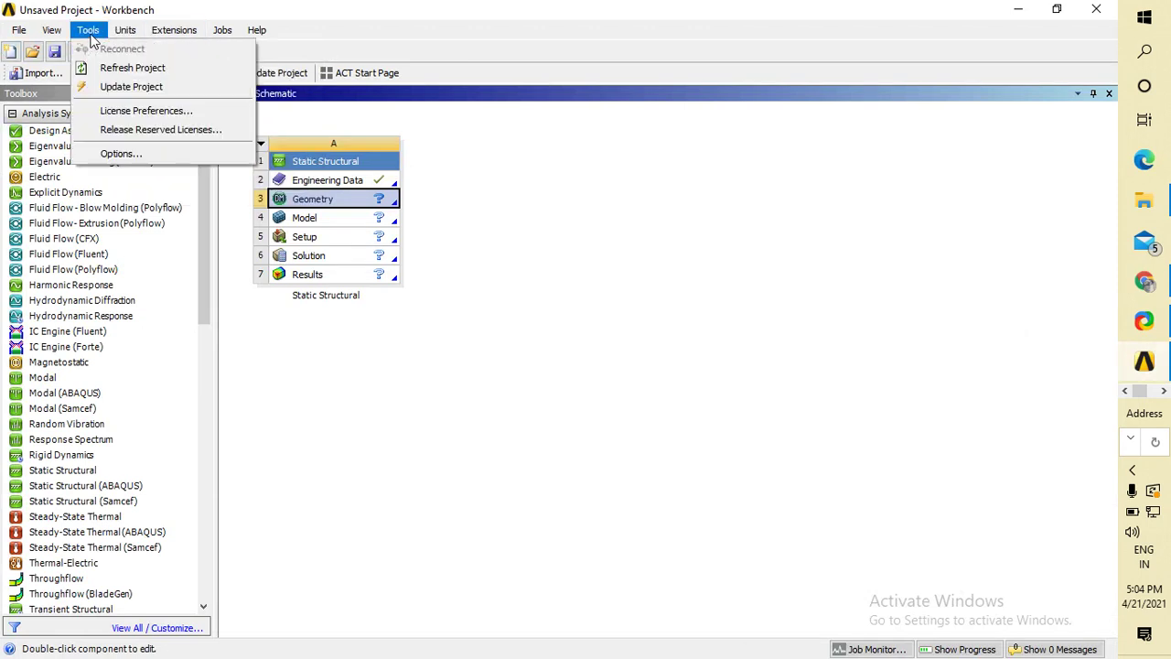
left_click(121, 152)
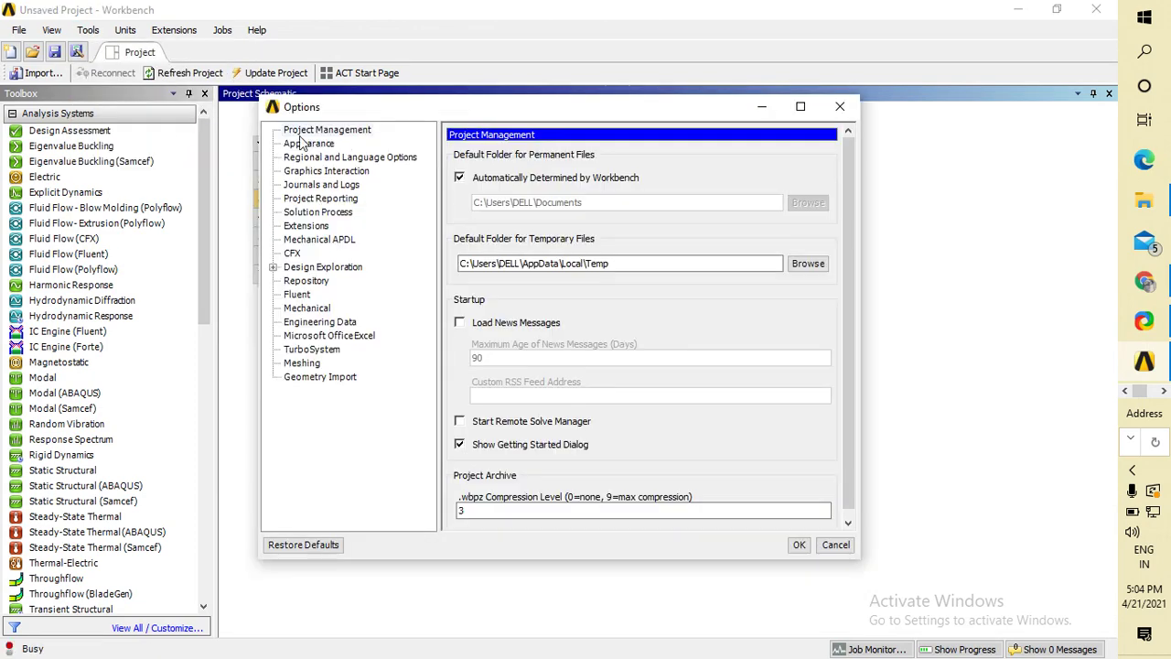
left_click(309, 144)
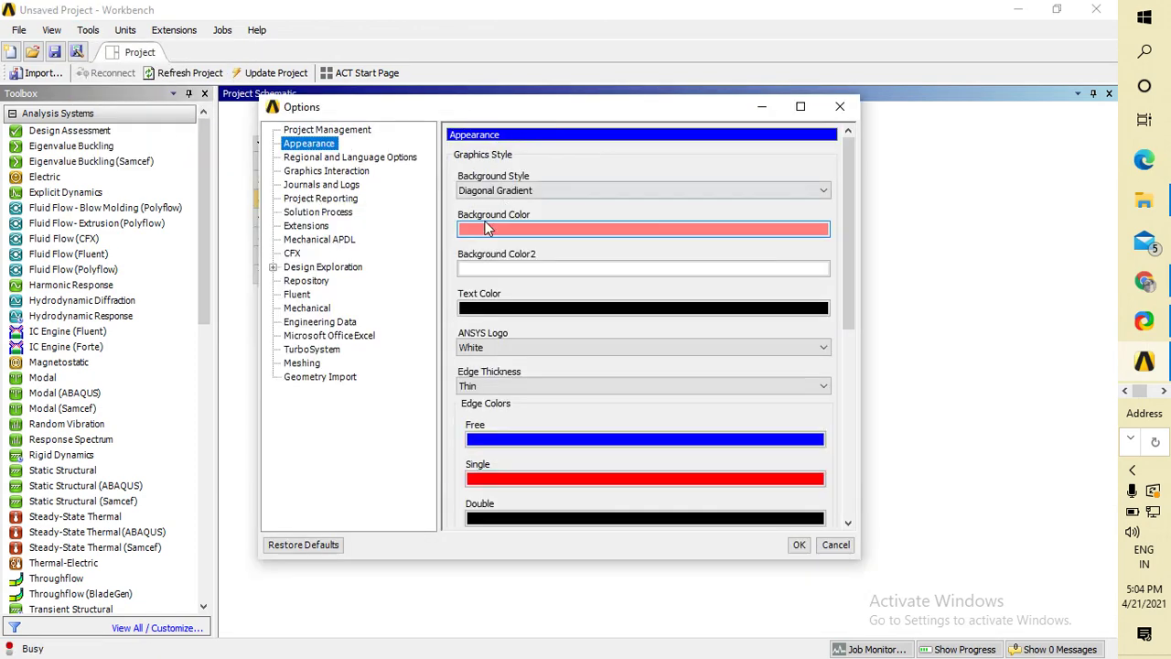
left_click(486, 231)
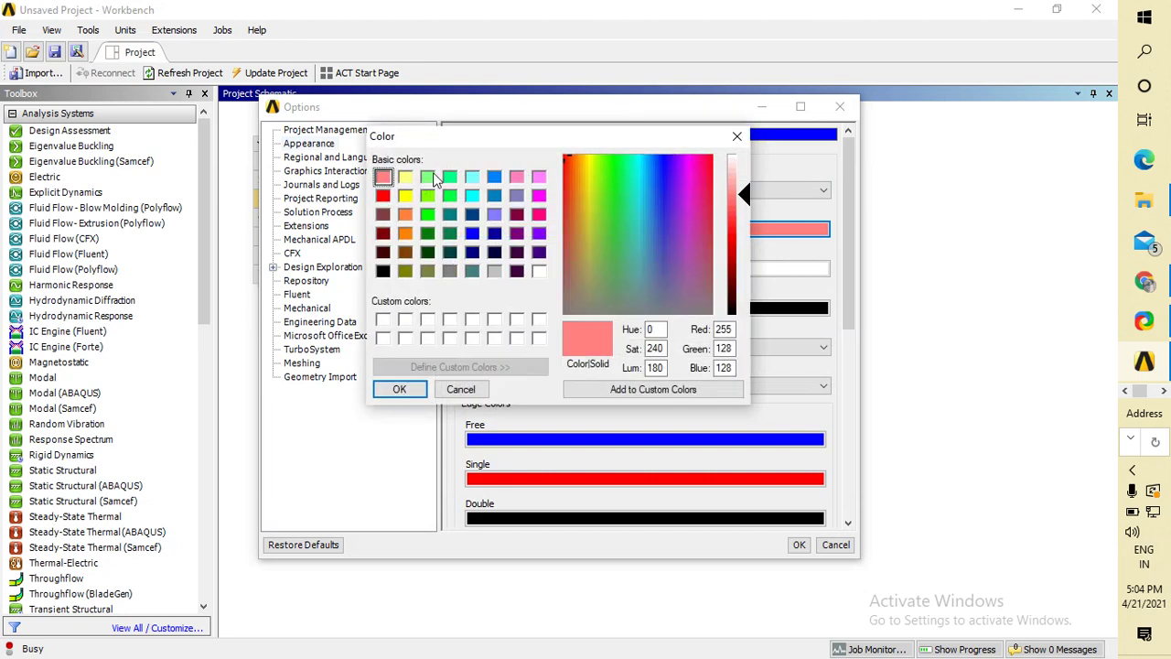
left_click(472, 176)
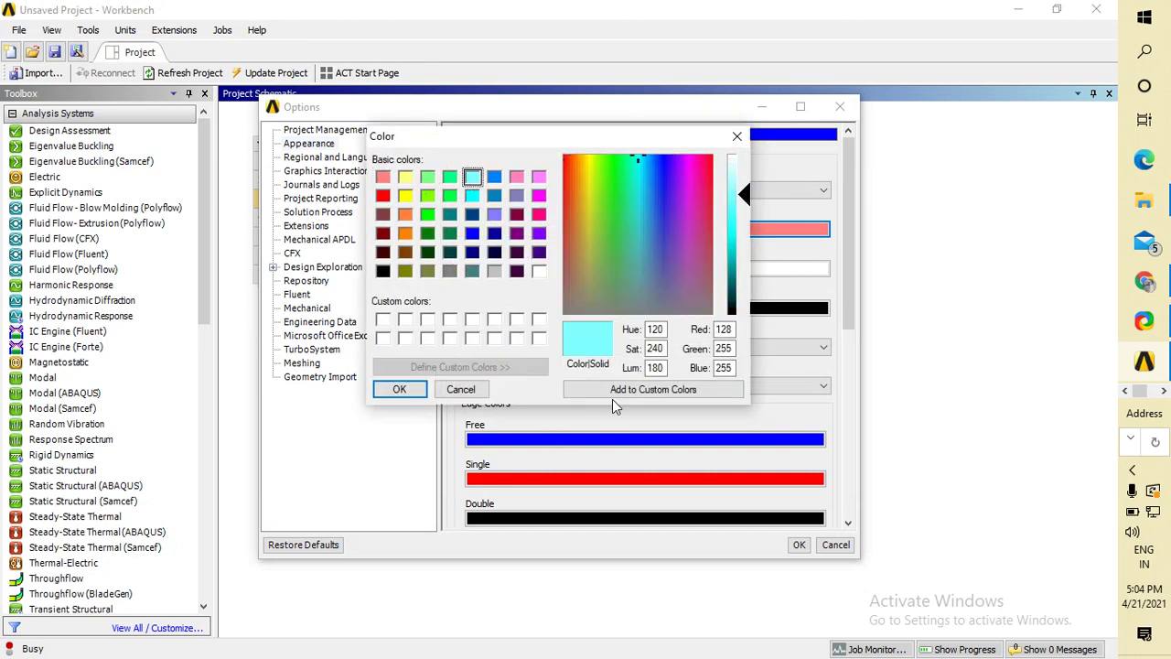
left_click(400, 389)
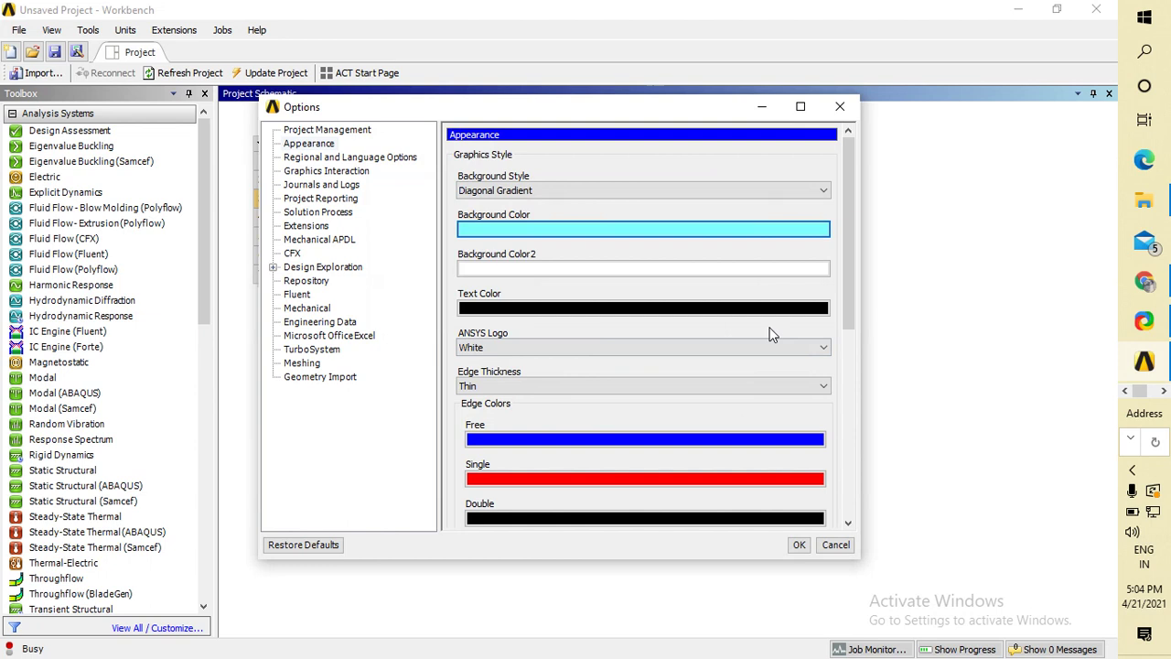
Set the background style to Uniform and apply the options
left_click(538, 190)
left_click(512, 228)
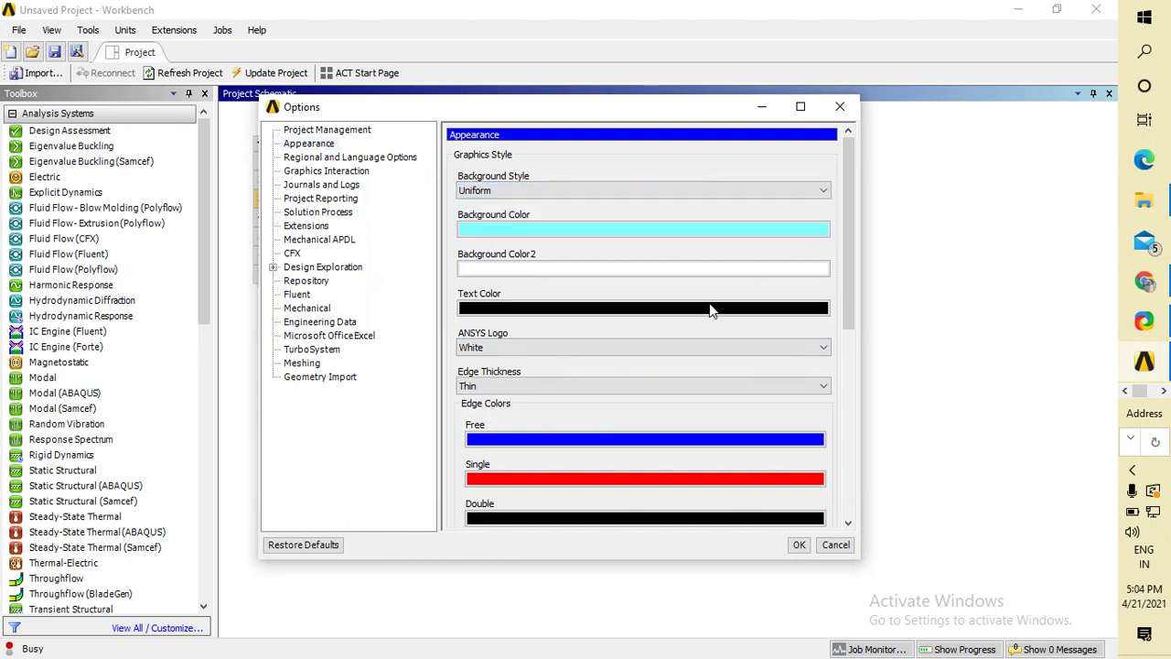
left_click(799, 544)
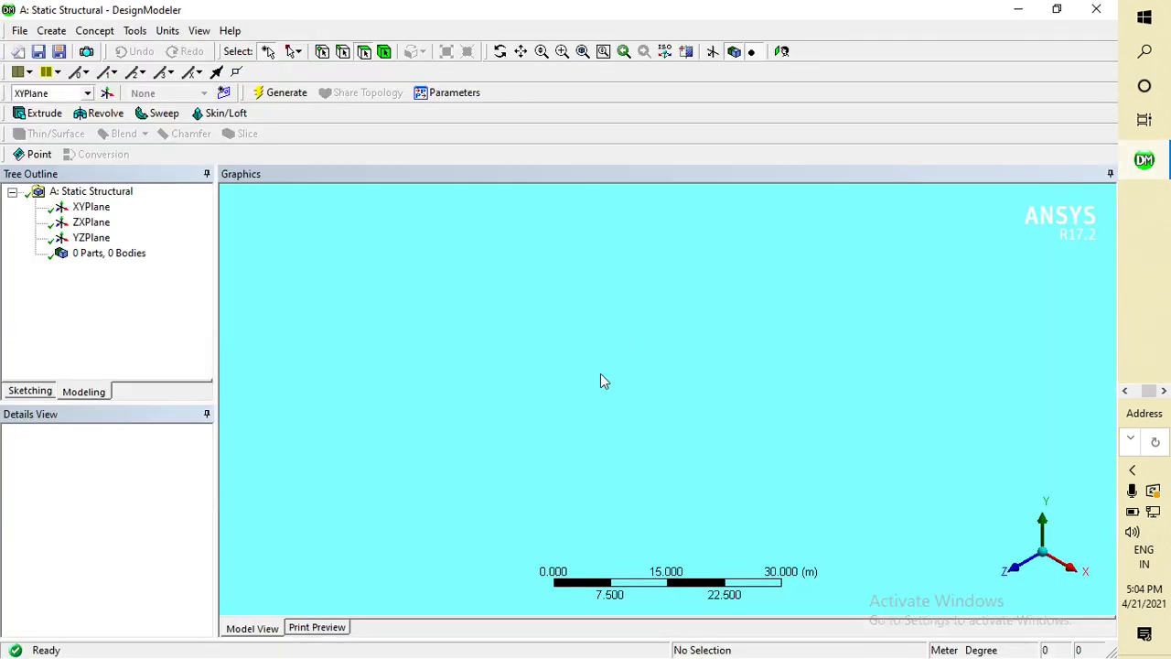
In Sketch1 on the XYPlane, draw two longer test lines right of the axes
left_click(22, 391)
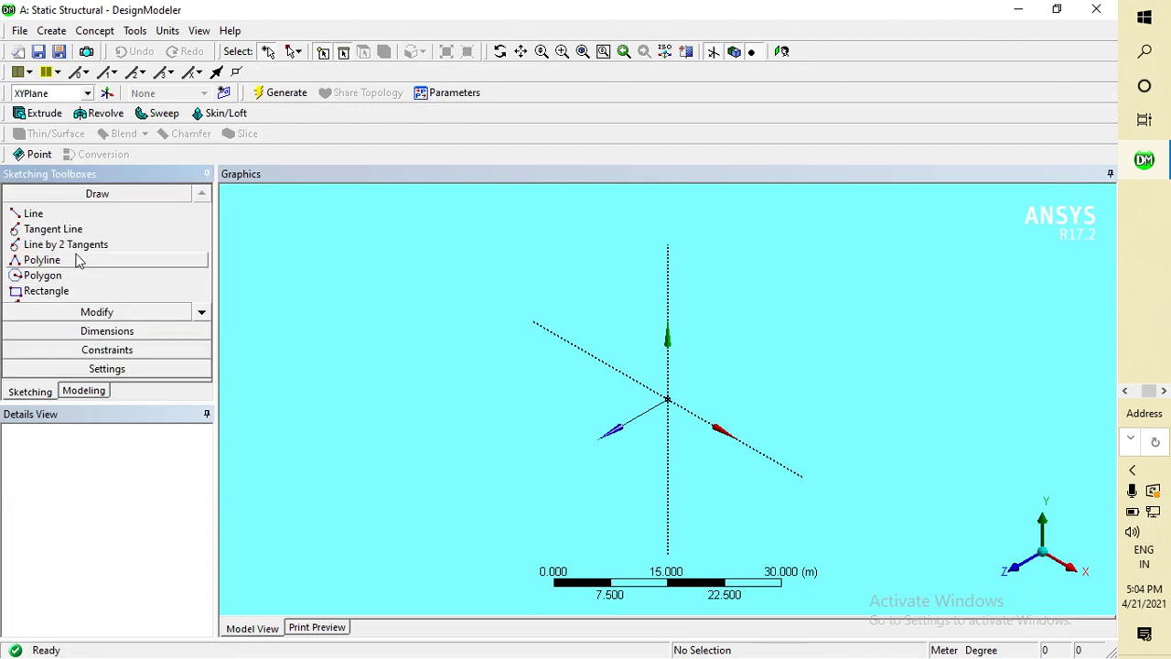
left_click(33, 213)
left_click(486, 292)
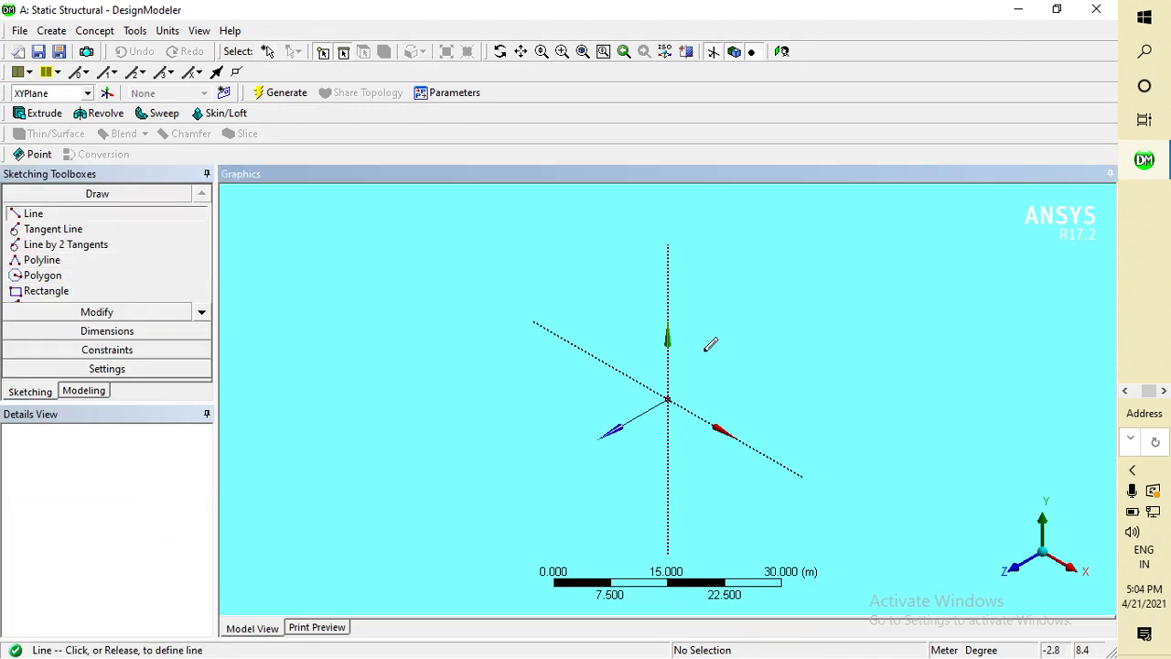
left_click(873, 343)
left_click(892, 248)
left_click(924, 440)
Add several short test lines on the right side of the sketch
left_click(789, 283)
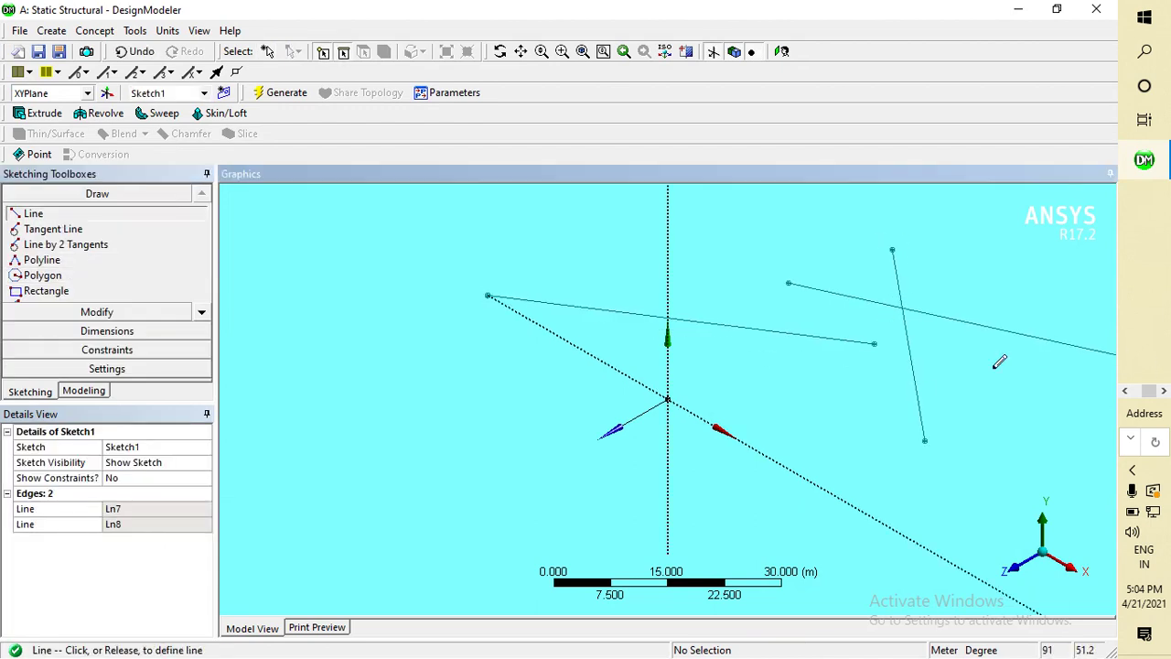
left_click(930, 362)
left_click(945, 307)
left_click(928, 325)
left_click(889, 427)
left_click(964, 366)
left_click(972, 381)
Draw a short line left of the axes and another near the origin
left_click(524, 349)
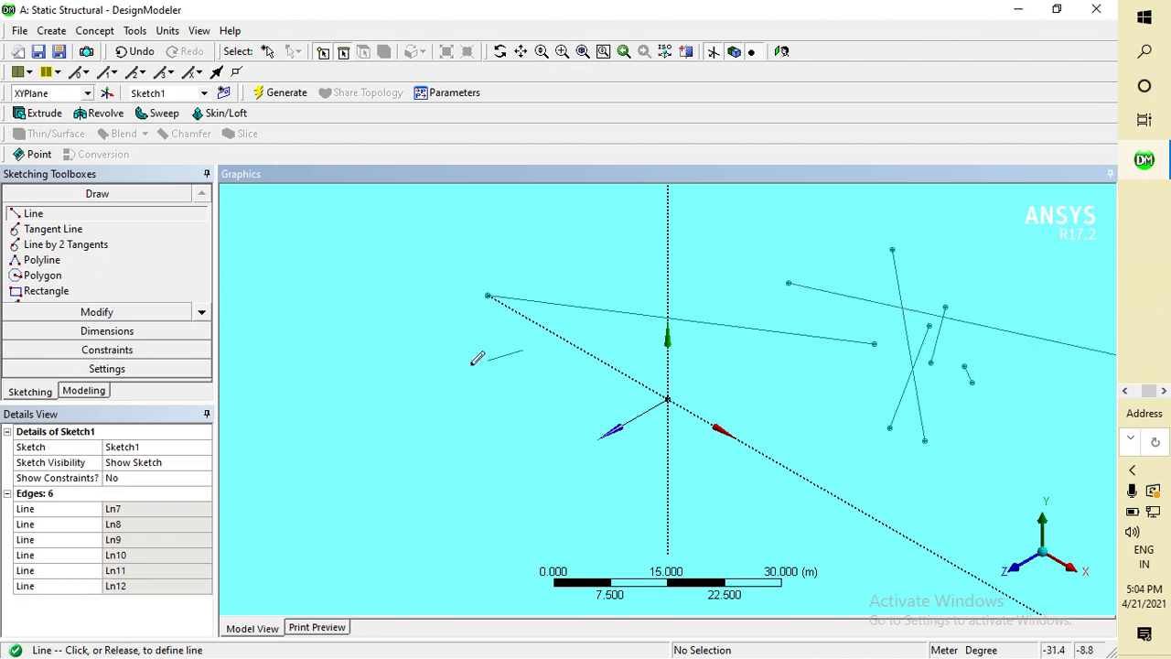
left_click(463, 367)
left_click(621, 372)
left_click(720, 393)
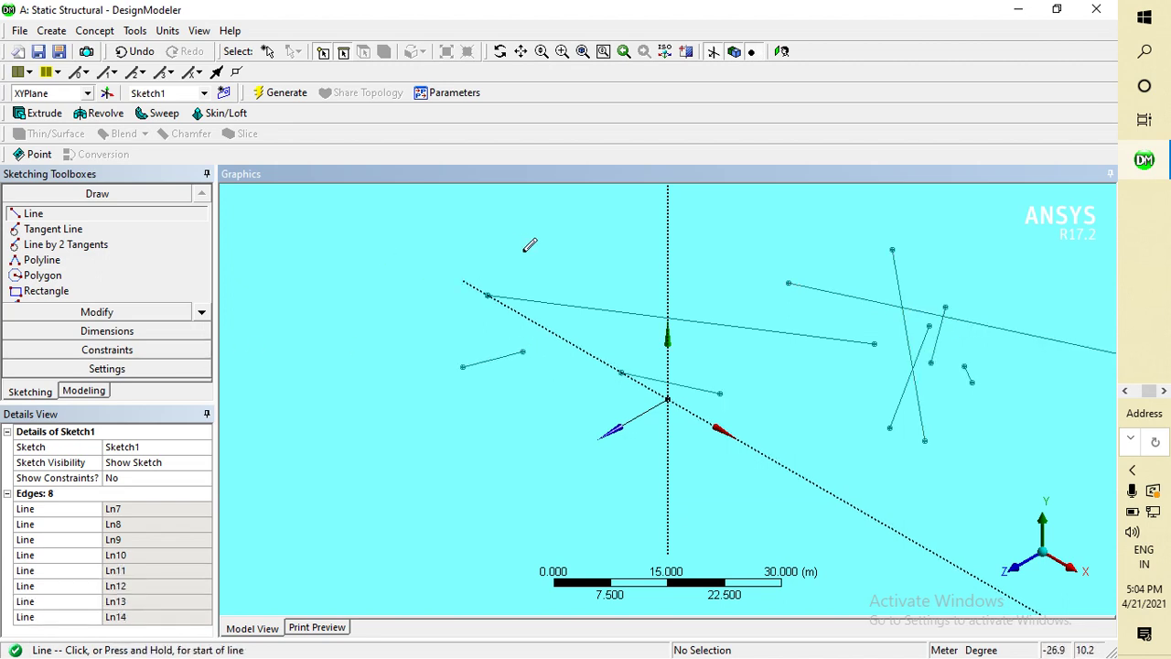